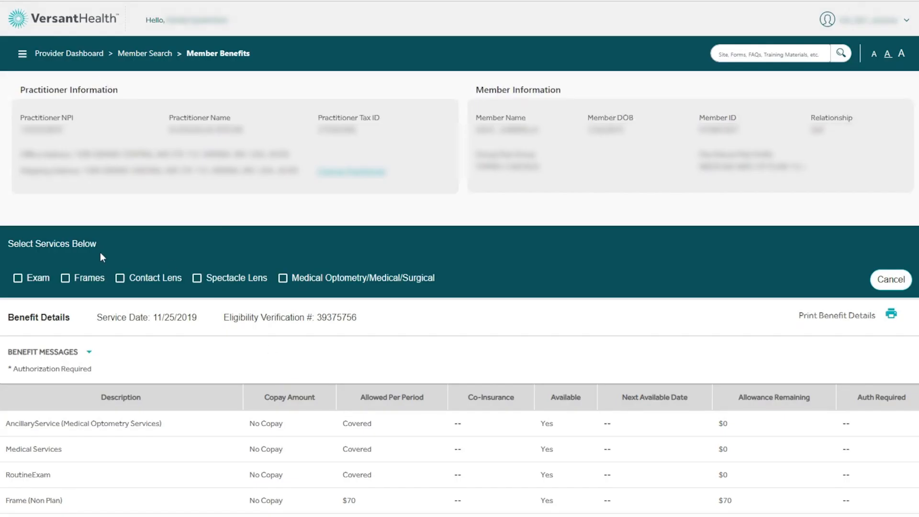
# Step: Select the Exam, Frames and Spectacle Lens services for the member and start a claim
pyautogui.click(18, 278)
pyautogui.click(66, 279)
pyautogui.click(197, 279)
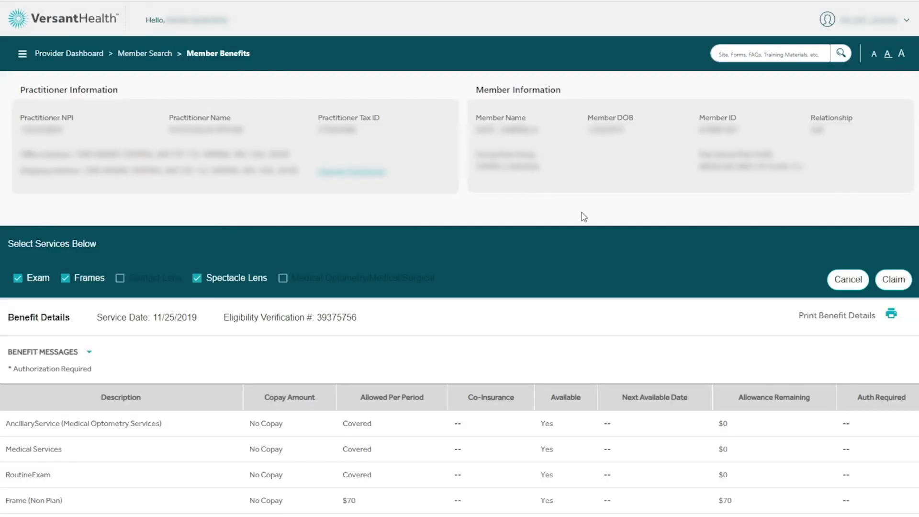
pyautogui.click(900, 282)
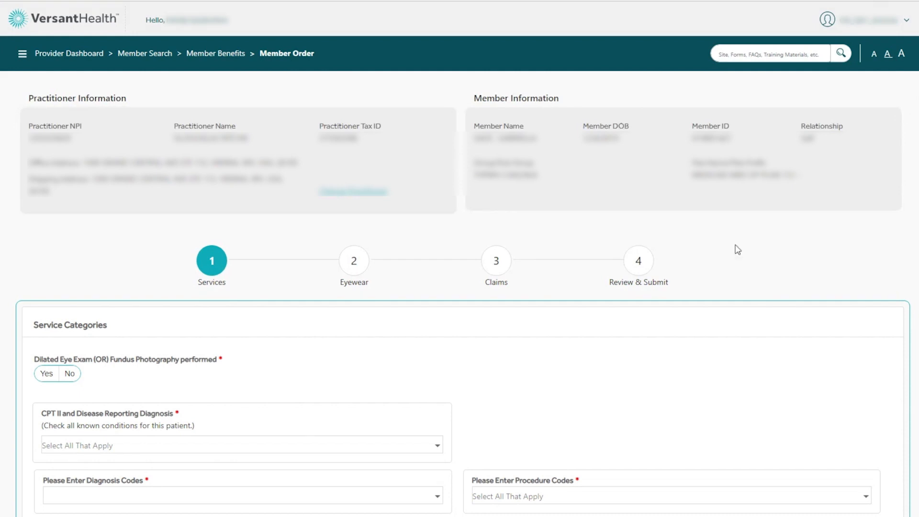
# Step: Mark the dilated eye exam or fundus photography as performed and report Glaucoma as the patient's known condition
pyautogui.click(46, 376)
pyautogui.click(297, 448)
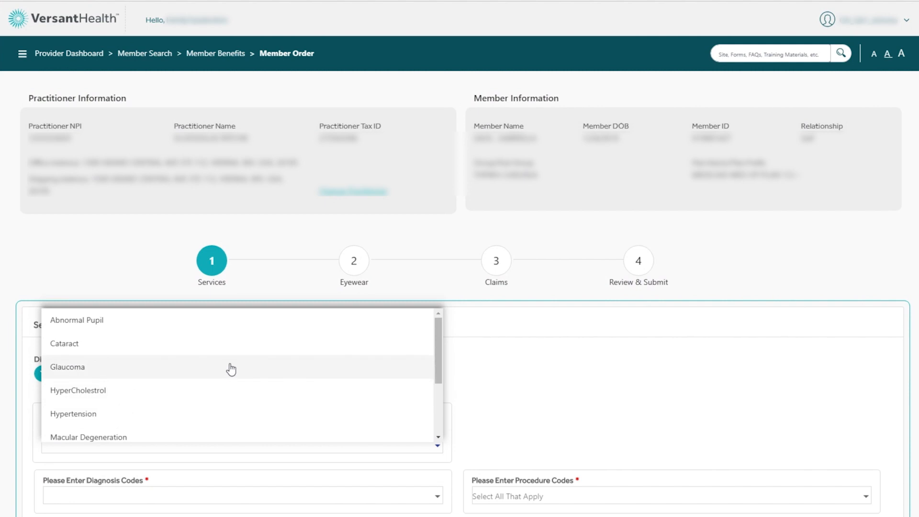
pyautogui.click(230, 368)
pyautogui.click(514, 405)
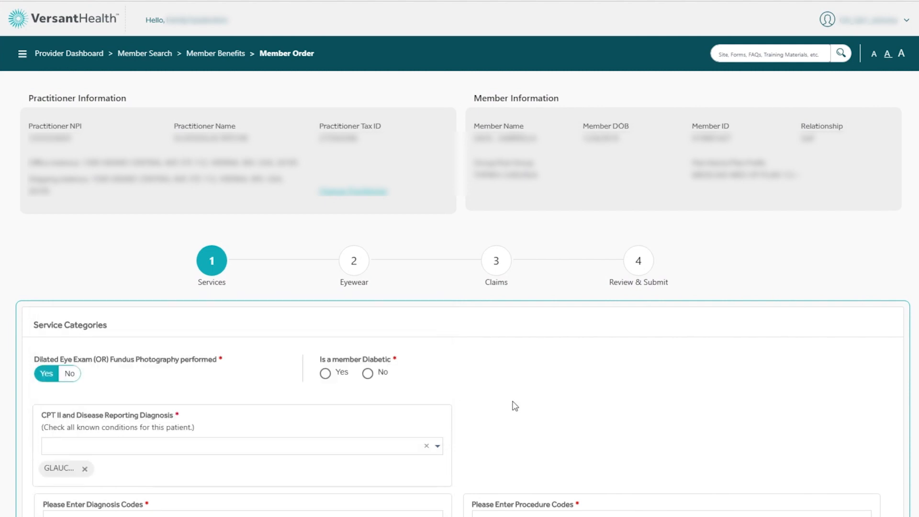
# Step: Answer Yes to whether the member is diabetic
pyautogui.scroll(-2, 515, 406)
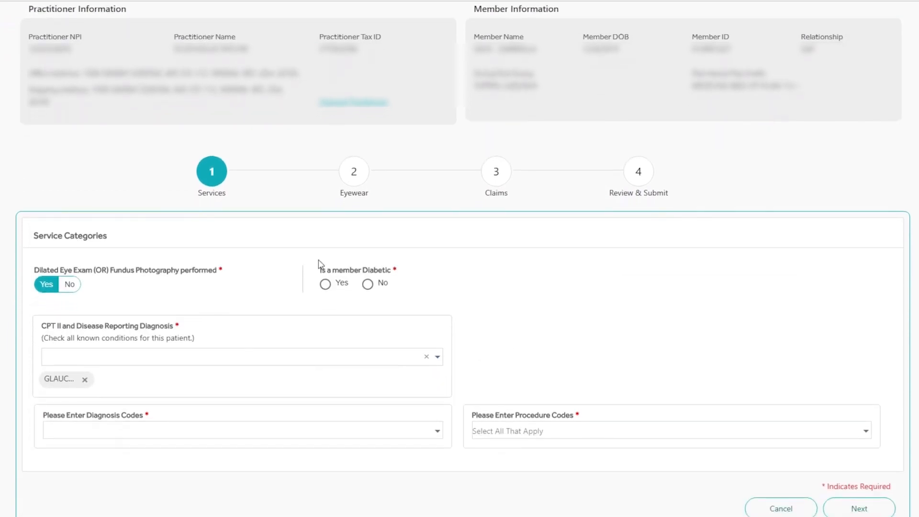
pyautogui.click(368, 285)
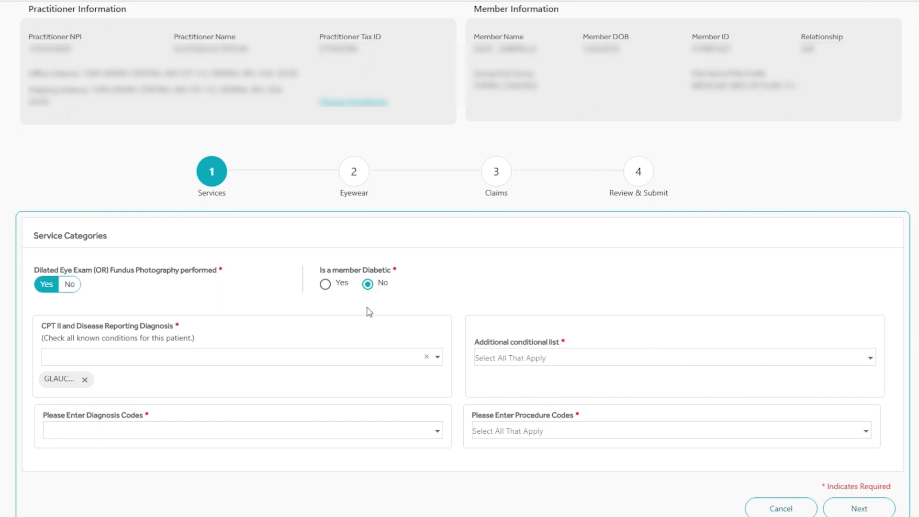
pyautogui.click(326, 287)
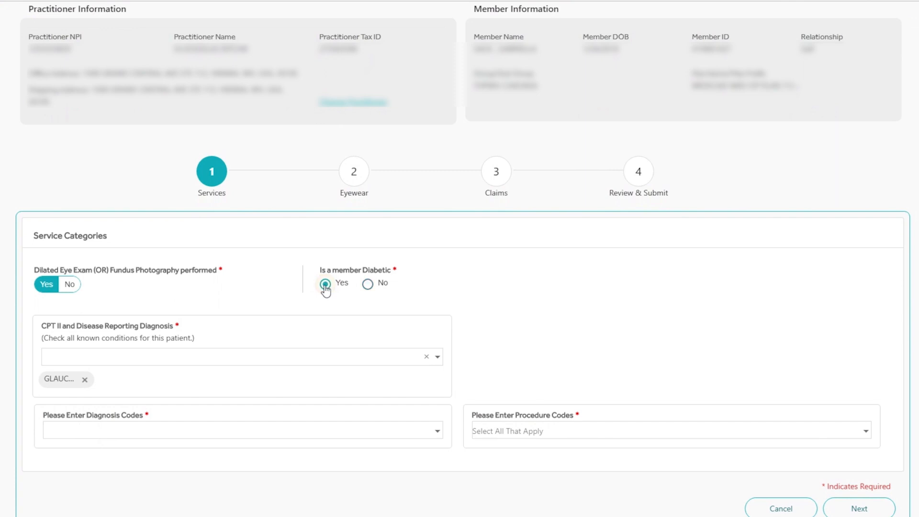
# Step: Look up diagnosis codes containing 123 and add S52.123D - DSPL FX HD UNS RADUS SUB CLO FX RTN
pyautogui.click(170, 431)
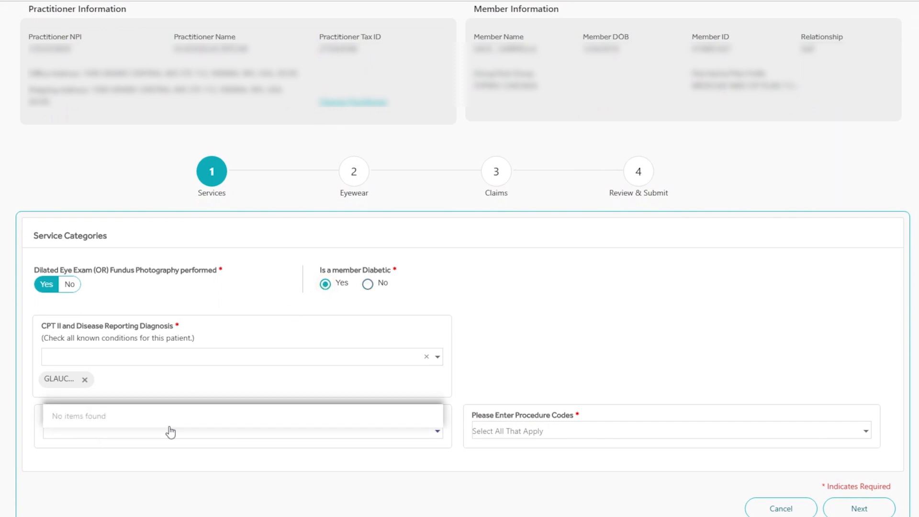
pyautogui.write('123')
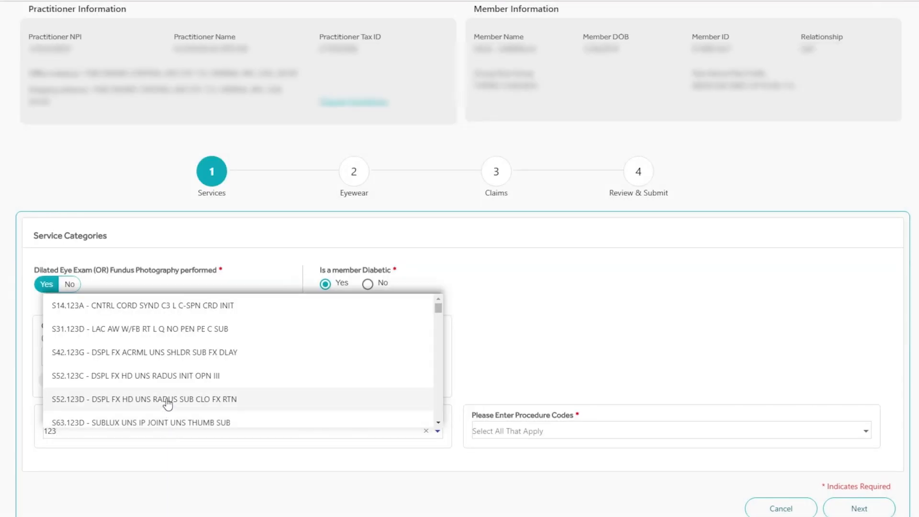
pyautogui.click(167, 404)
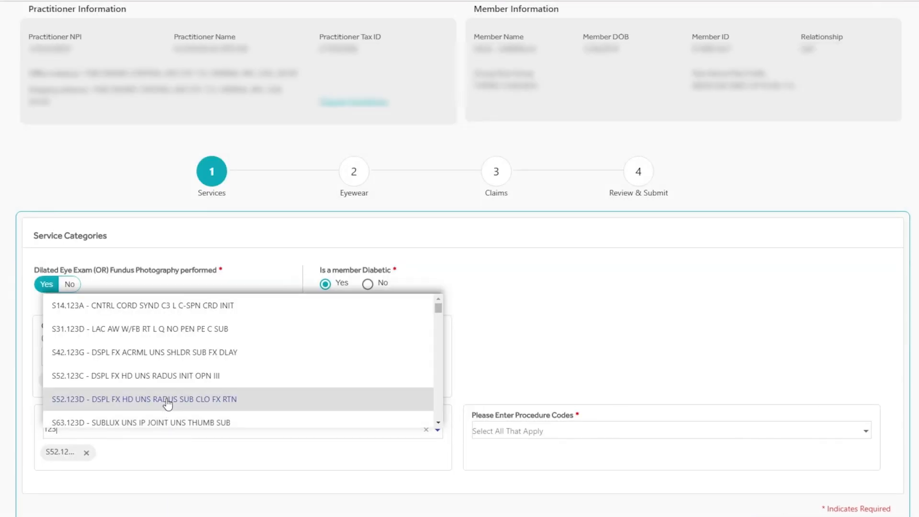
# Step: Add procedure code 92240 - Indocyanine Green Angiography to the services and continue to the Eyewear stage
pyautogui.click(484, 432)
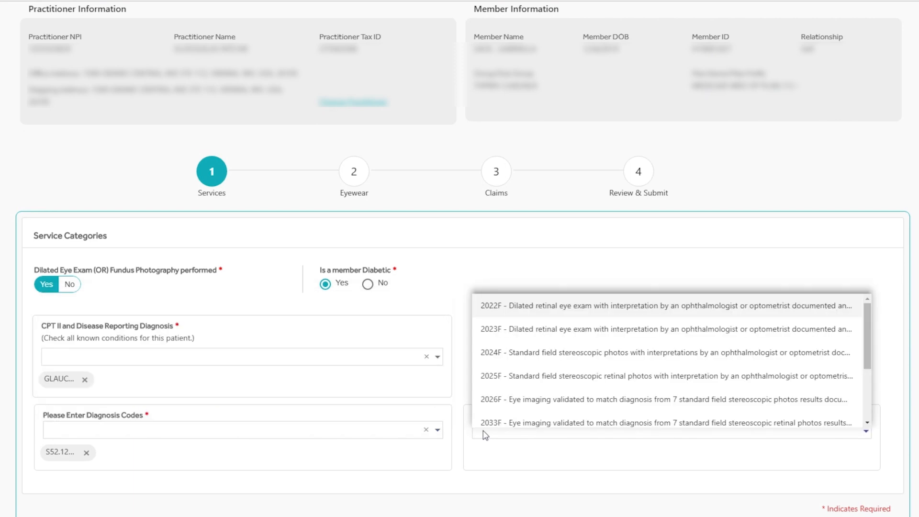
pyautogui.write('92')
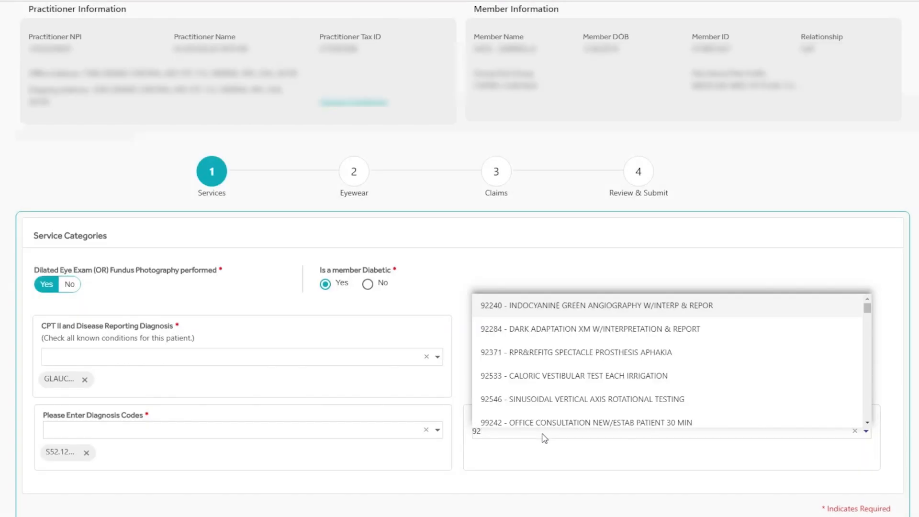
pyautogui.click(556, 311)
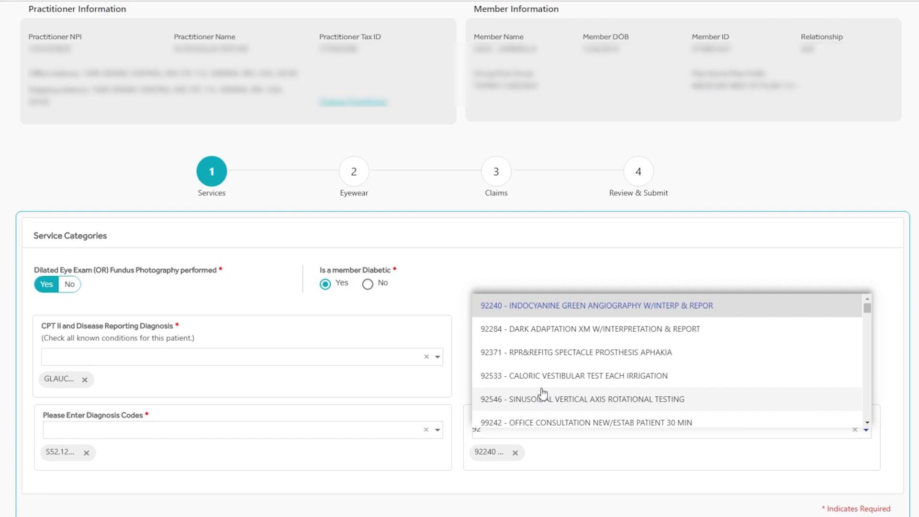
pyautogui.click(559, 456)
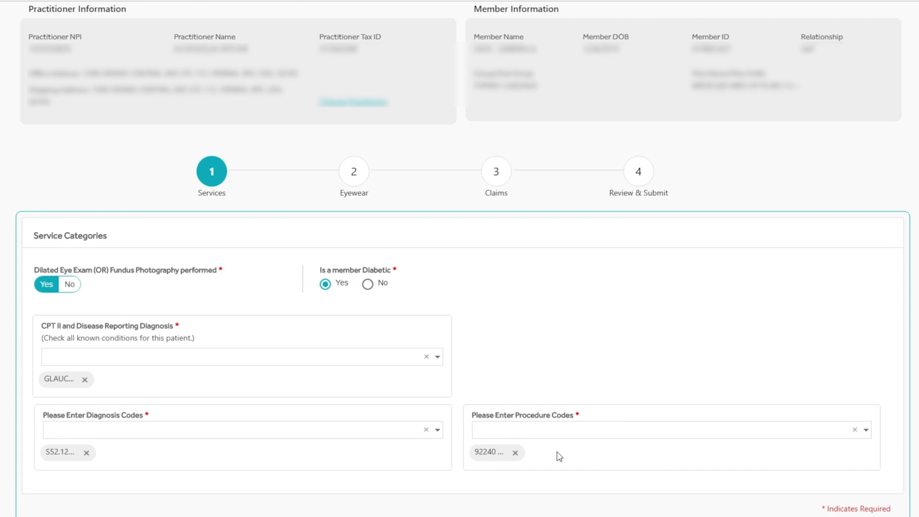
pyautogui.click(852, 515)
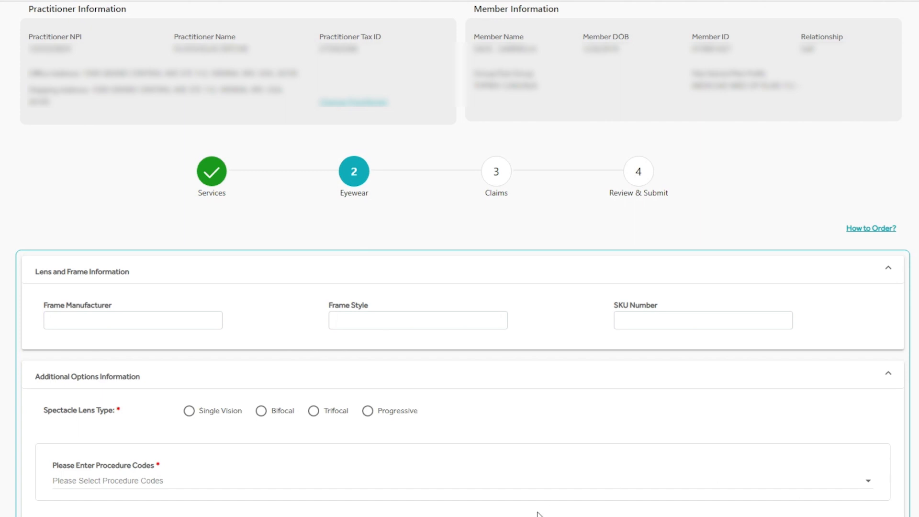
# Step: Enter gucci as the frame manufacturer and choose Single Vision as the spectacle lens type
pyautogui.click(118, 323)
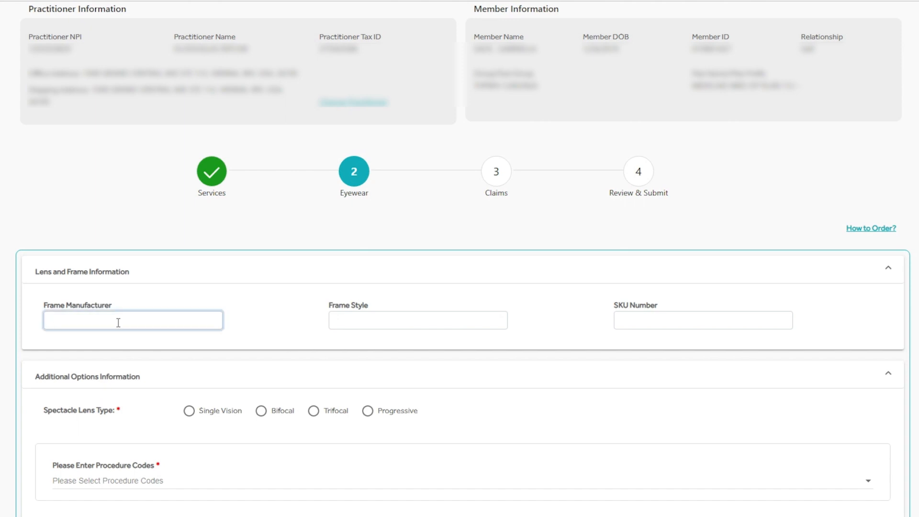
pyautogui.write('gucci')
pyautogui.press('Tab')
pyautogui.click(632, 324)
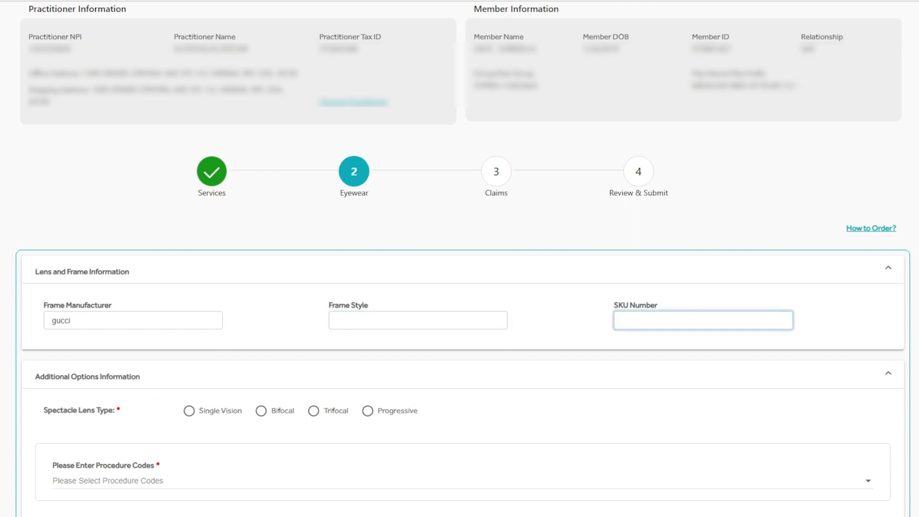
pyautogui.scroll(-1, 460, 258)
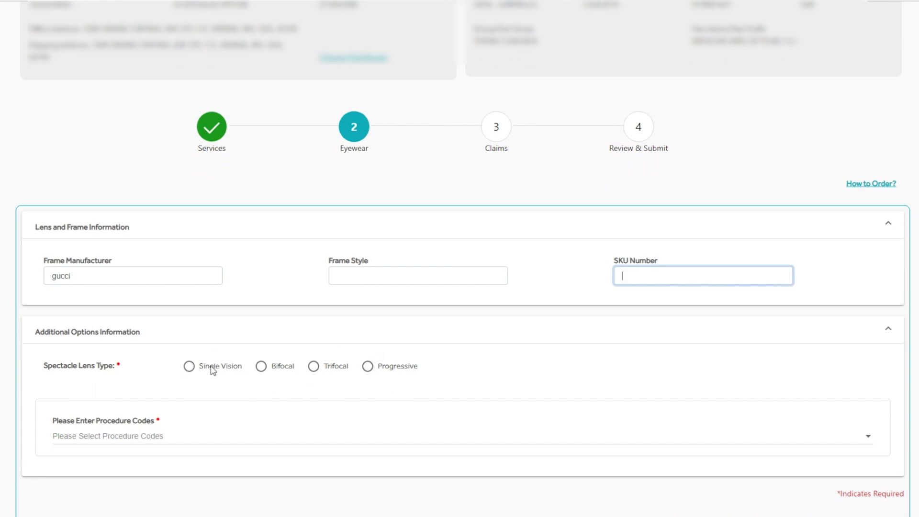
pyautogui.click(188, 369)
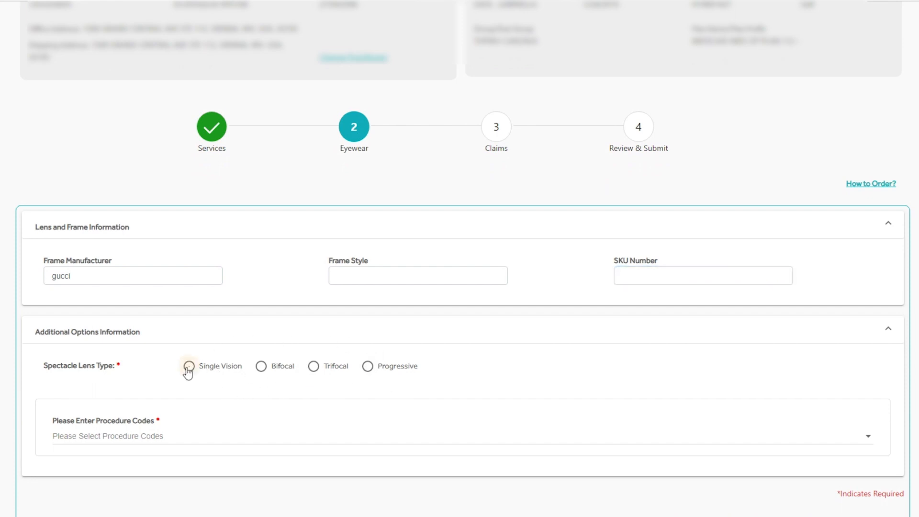
# Step: Find procedure code 67221 - DSTRJ Lesion Choroid Photodynamic Therapy with "photo", add it to the eyewear, and continue to the Claims stage
pyautogui.click(142, 441)
pyautogui.write('photo')
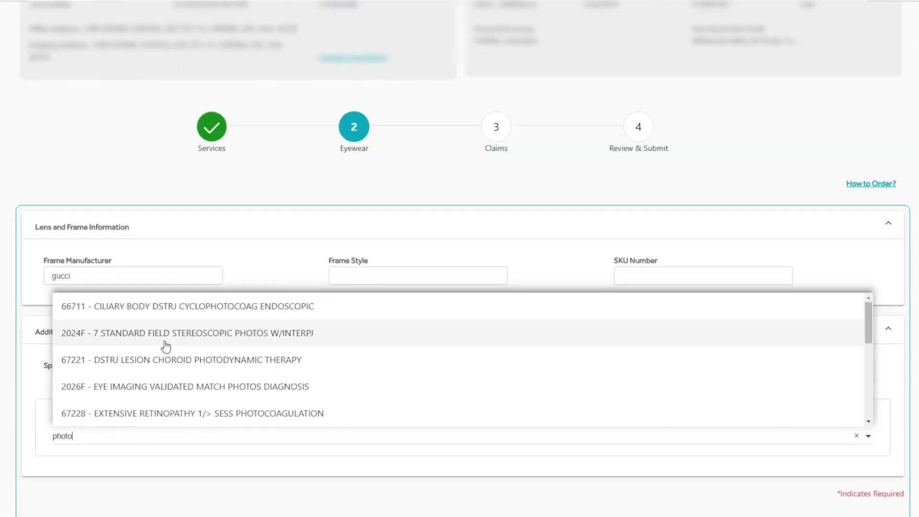
pyautogui.click(161, 367)
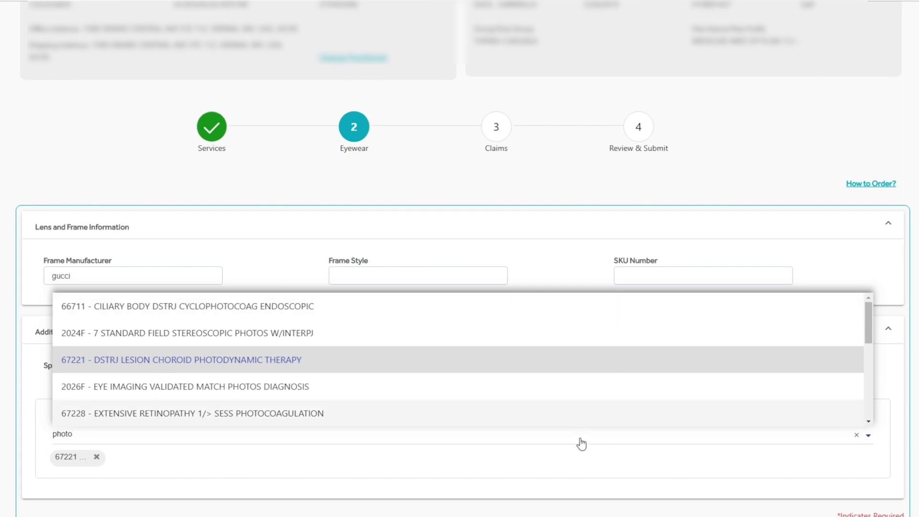
pyautogui.click(571, 463)
pyautogui.scroll(-1, 844, 508)
pyautogui.scroll(-3, 844, 507)
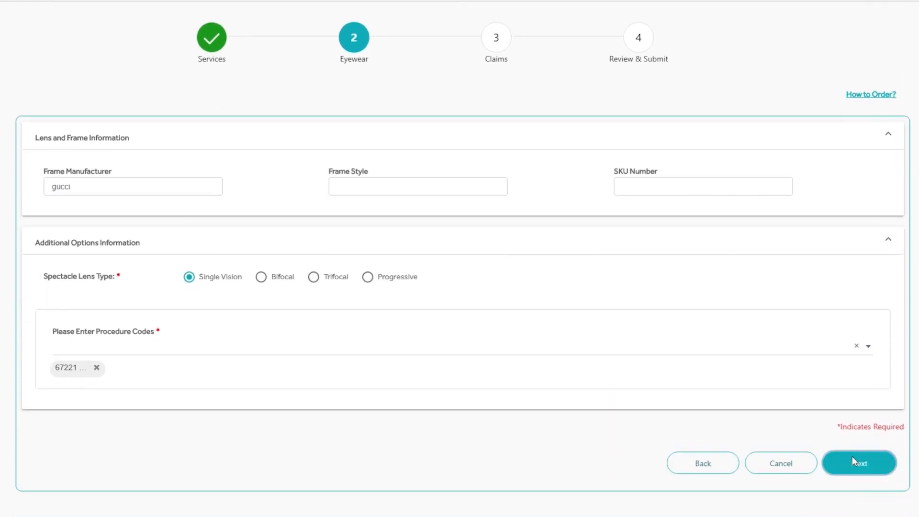
pyautogui.click(852, 460)
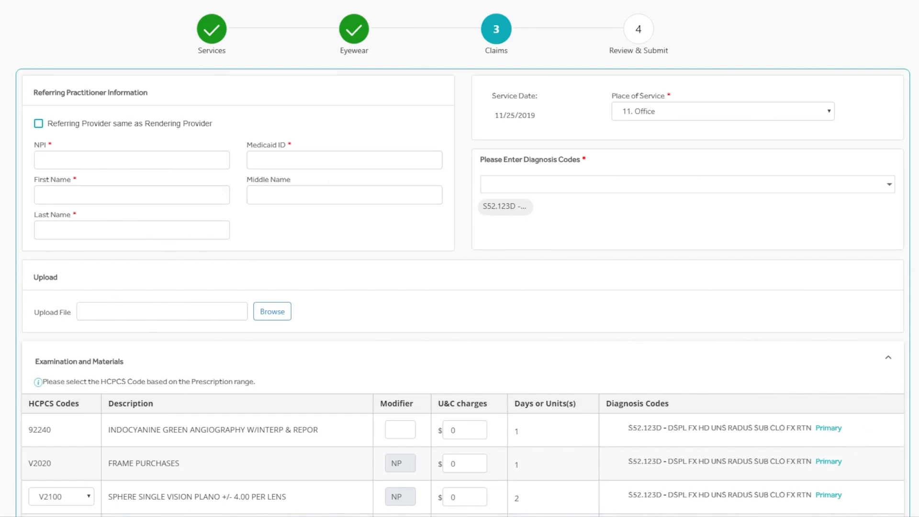
# Step: Set the U&C charges to $20 for the 92240 angiography and the V2020 frame purchases
pyautogui.scroll(-2, 462, 260)
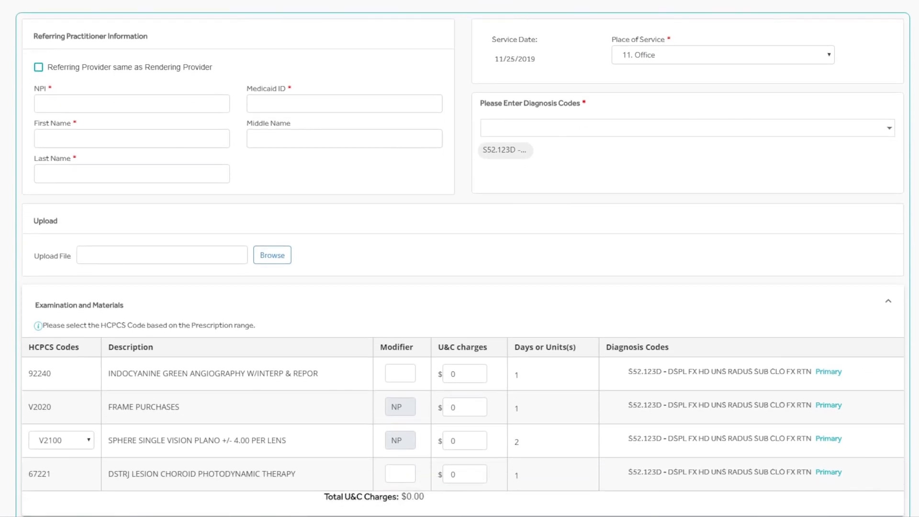
pyautogui.scroll(-1, 462, 261)
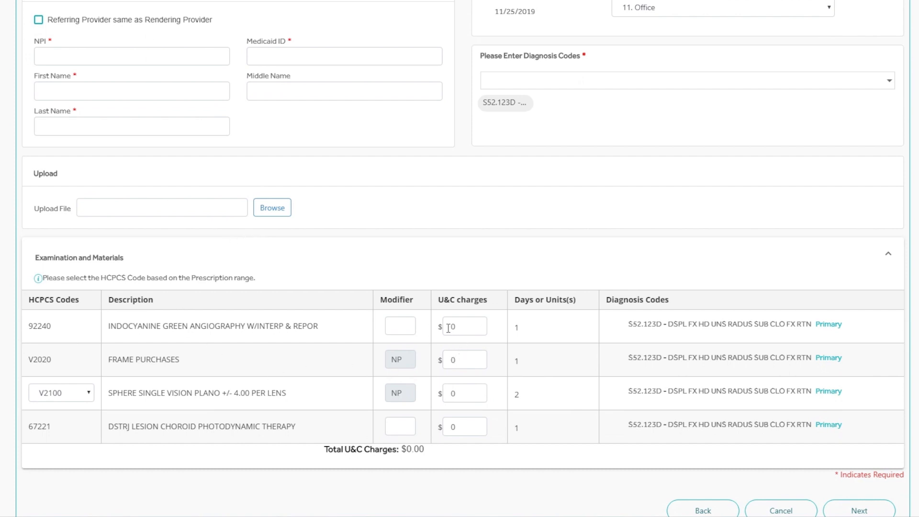
pyautogui.click(460, 358)
pyautogui.click(457, 331)
pyautogui.write('20`')
pyautogui.press('Tab')
pyautogui.write('20')
pyautogui.press('Tab')
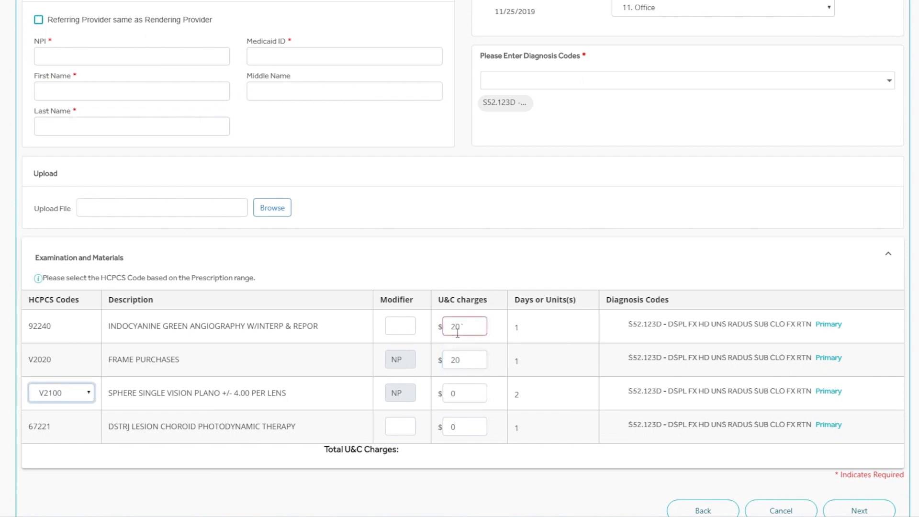
pyautogui.click(466, 325)
pyautogui.press('BackSpace')
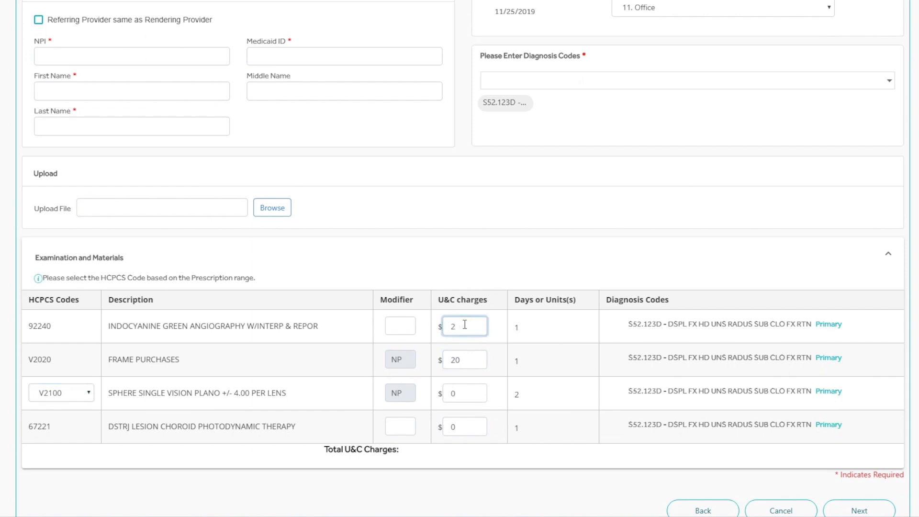
# Step: Set the U&C charge for the V2100 single vision lens to $20
pyautogui.press('Tab')
pyautogui.press('Tab')
pyautogui.press('Tab')
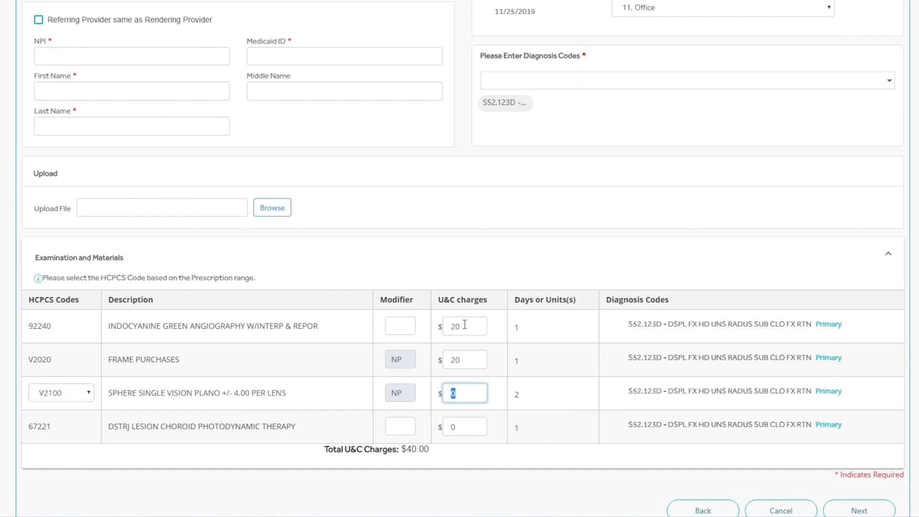
pyautogui.write('20')
pyautogui.press('Tab')
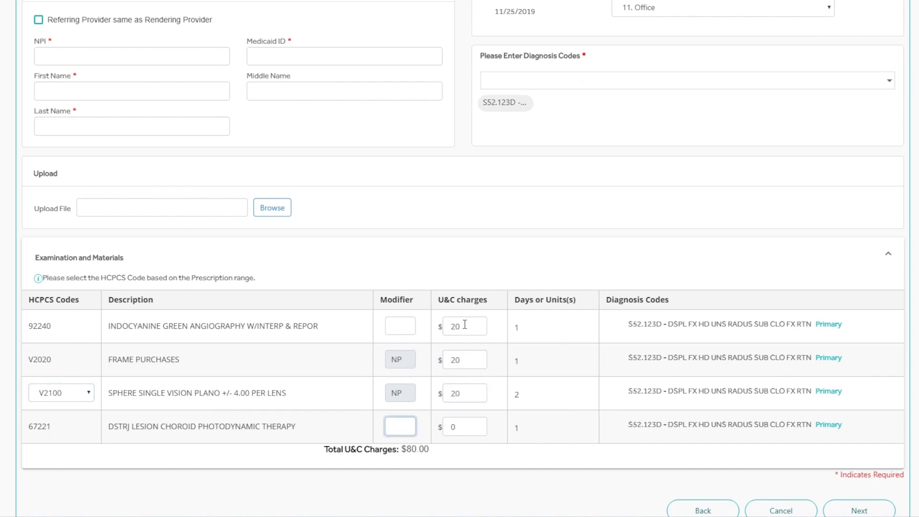
# Step: Give the 67221 photodynamic therapy line the NP modifier and a U&C charge of $20
pyautogui.write('np')
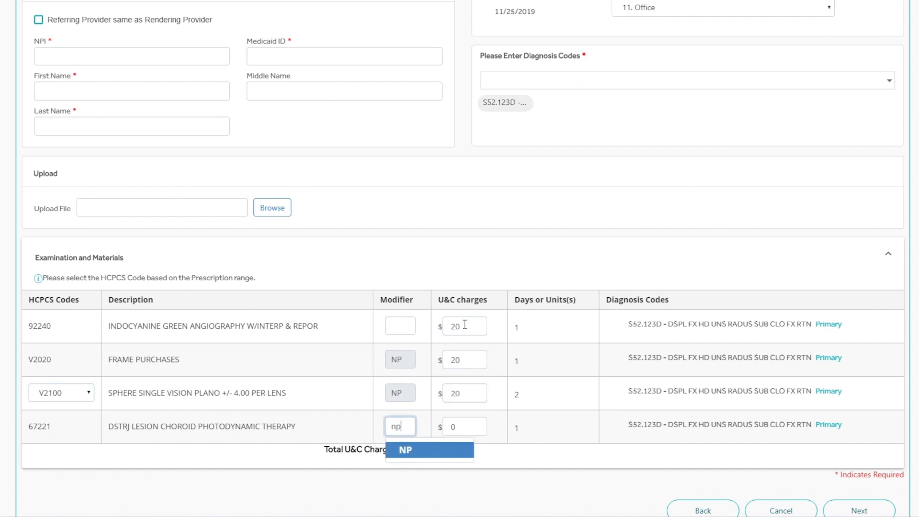
pyautogui.click(424, 452)
pyautogui.click(463, 425)
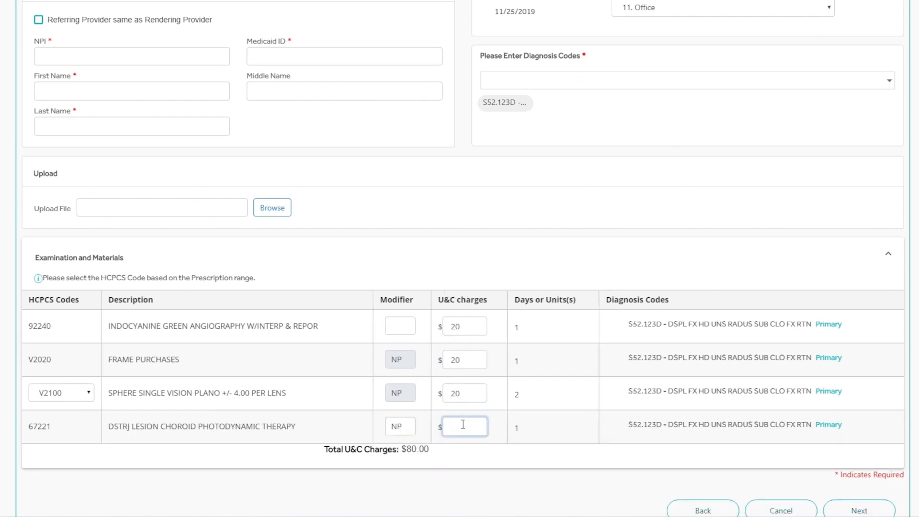
pyautogui.write('20')
# Step: Assign the NP modifier to the 92240 angiography line and continue to the Review & Submit stage
pyautogui.click(398, 324)
pyautogui.write('np')
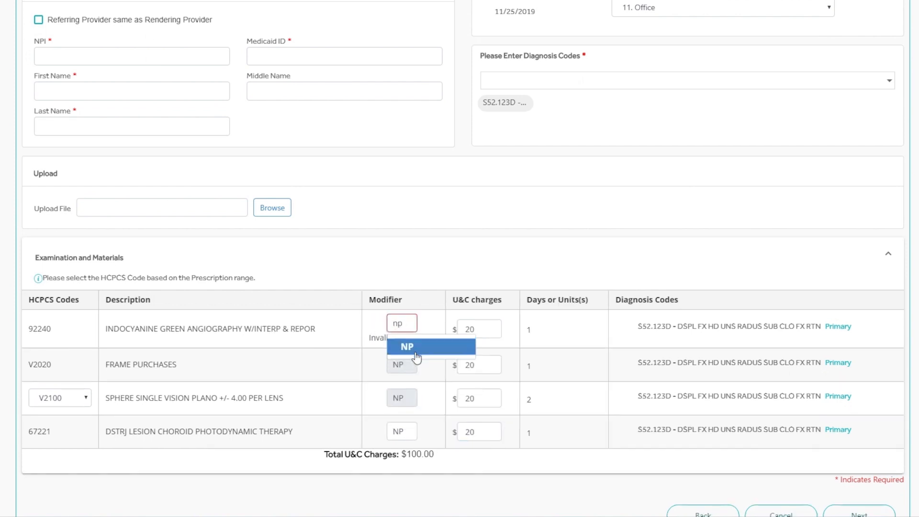
pyautogui.click(416, 357)
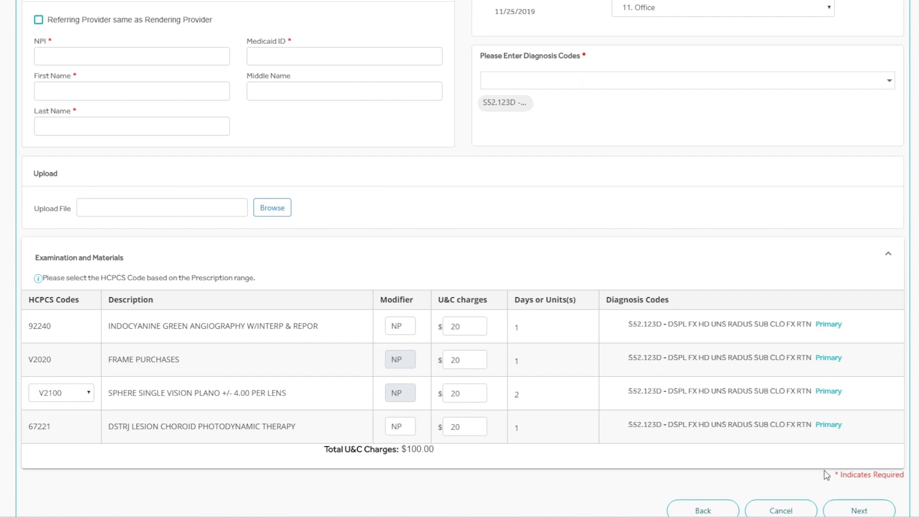
pyautogui.click(859, 510)
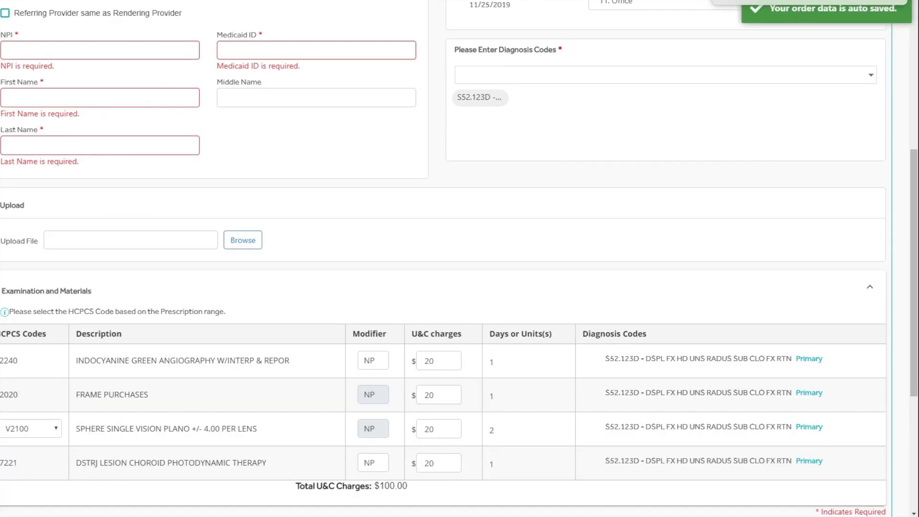
# Step: Accept the insured's signature statement authorizing payment of medical benefits and submit the order
pyautogui.click(5, 12)
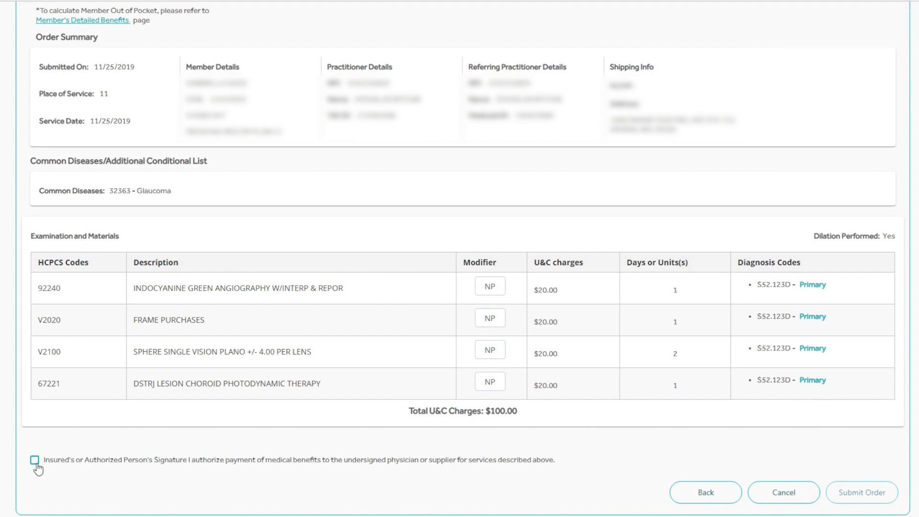
pyautogui.click(34, 461)
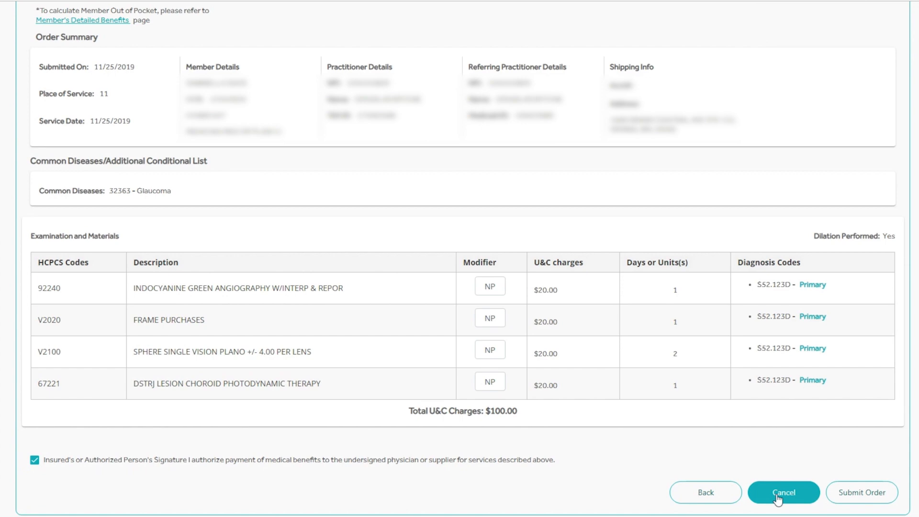
pyautogui.click(860, 495)
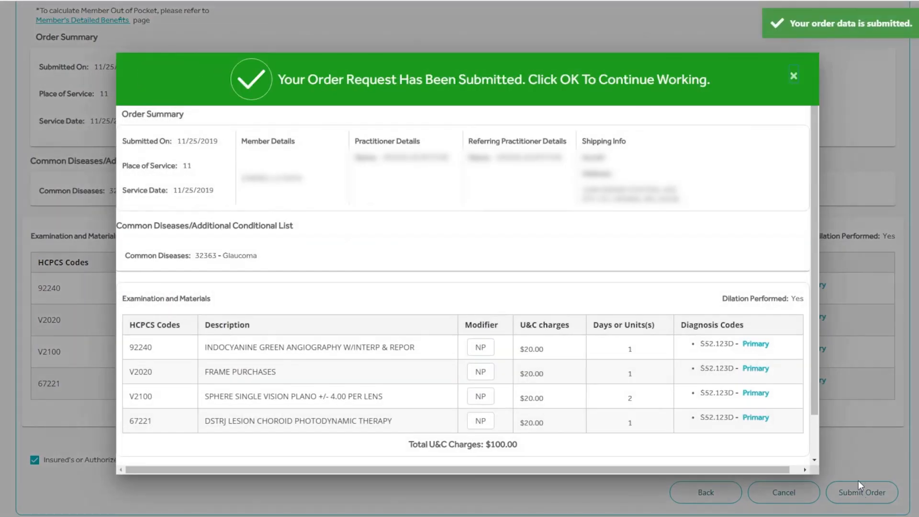